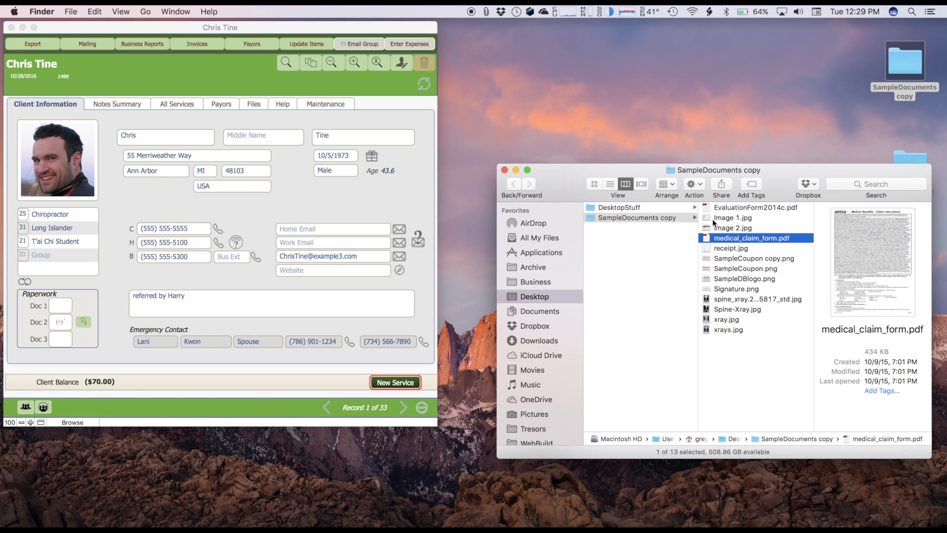
- Attach EvaluationForm2014c.pdf from the SampleDocuments copy folder to the client's Doc 1 paperwork slot
{"action": "left_click", "coordinate": [706, 211]}
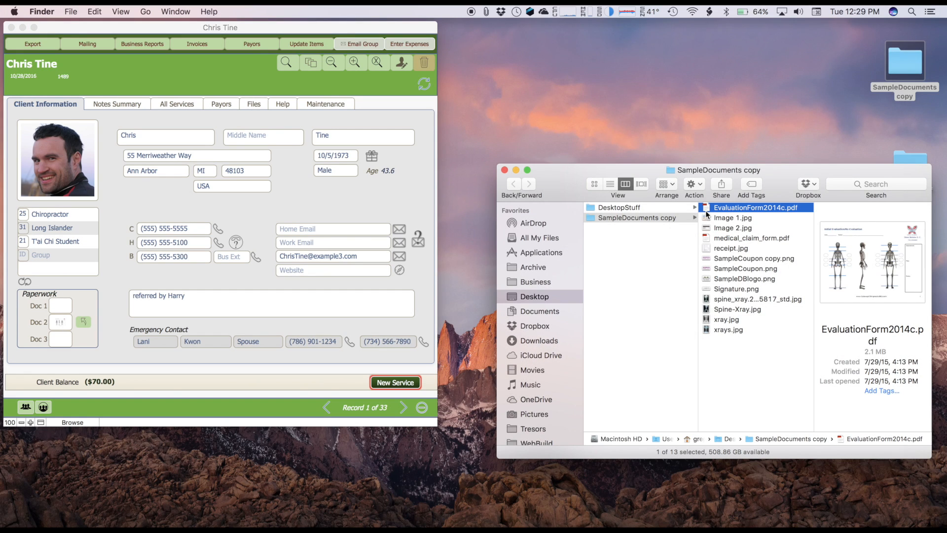
{"action": "left_click_drag", "start_coordinate": [707, 214], "coordinate": [58, 301]}
- In the notes summary, attach the spine_xray image and xray.jpg to the 4/13/2017 Adjustment - Package Rate service
{"action": "left_click", "coordinate": [138, 105]}
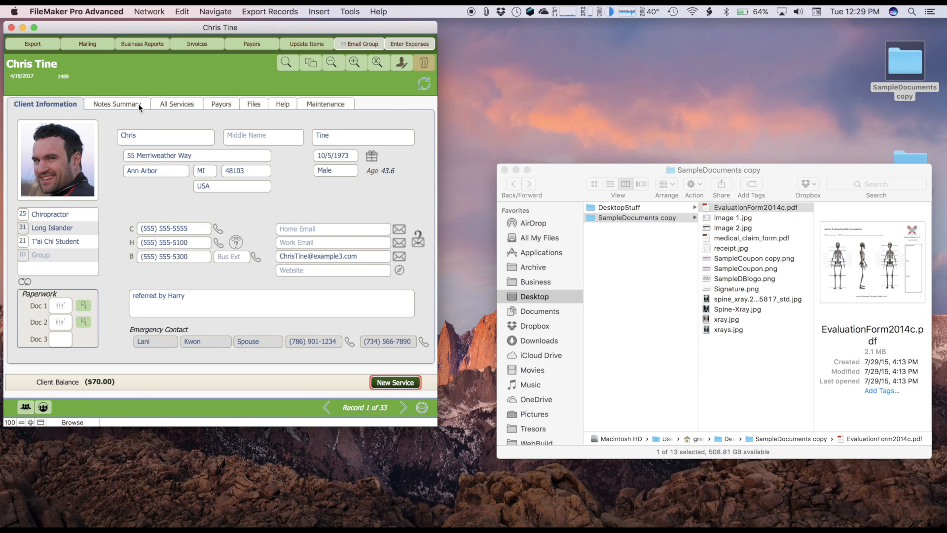
{"action": "left_click", "coordinate": [139, 106]}
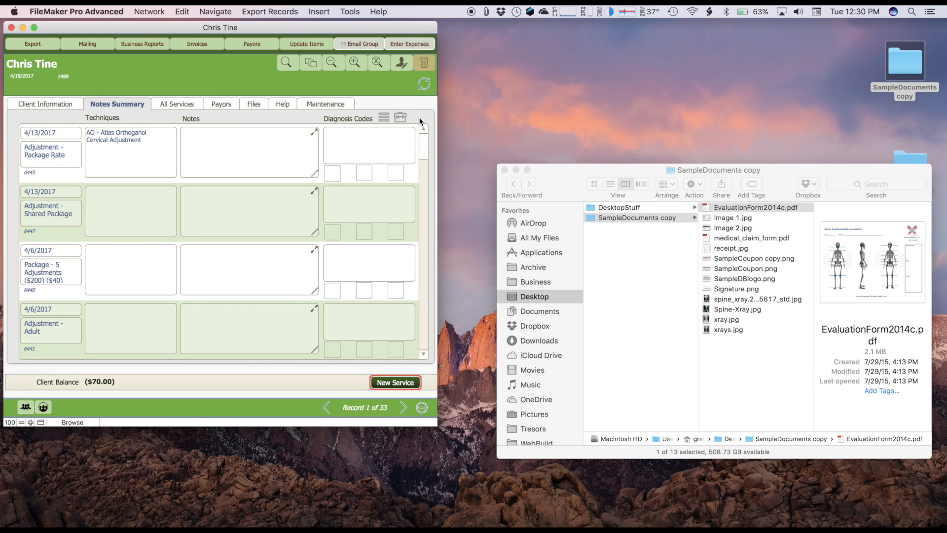
{"action": "left_click", "coordinate": [292, 149]}
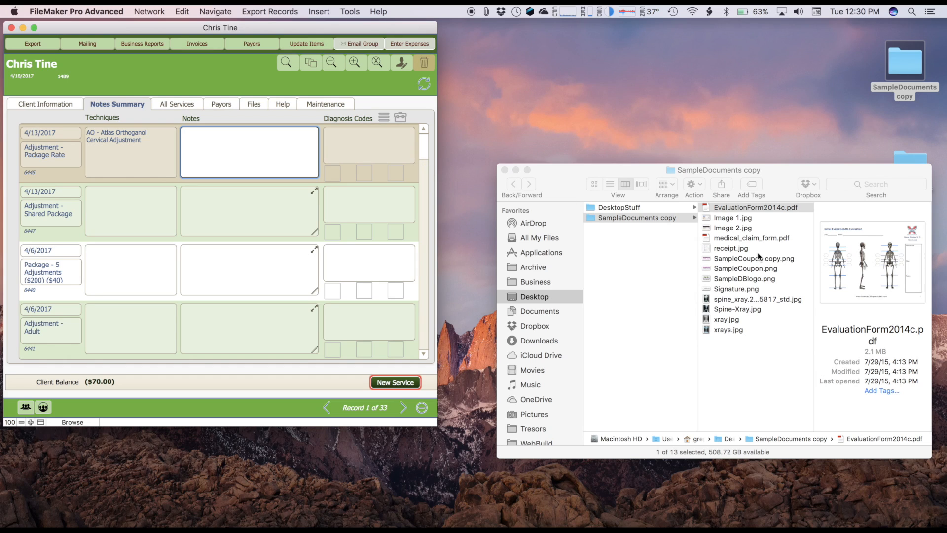
{"action": "left_click", "coordinate": [706, 299]}
{"action": "left_click_drag", "start_coordinate": [707, 300], "coordinate": [328, 173]}
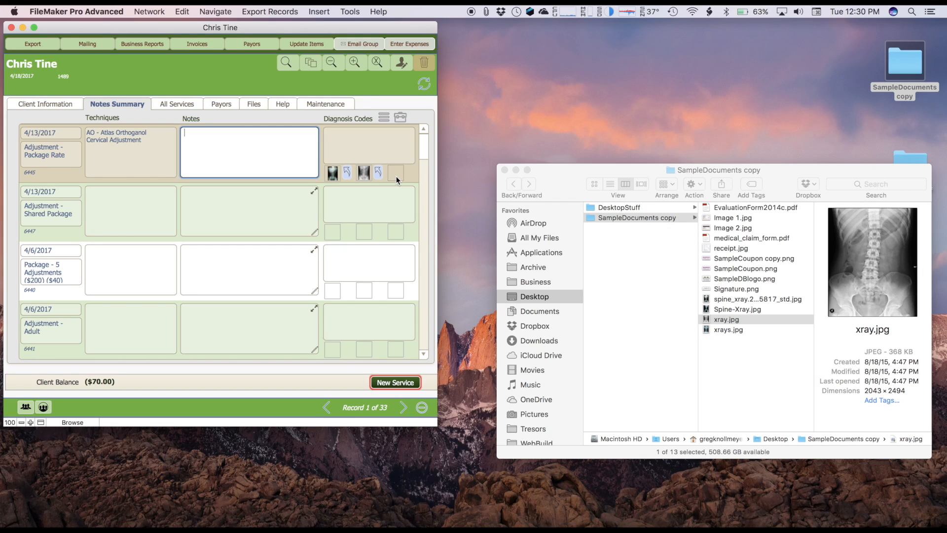
- Open the service maintenance record of the 4/13/2017 Adjustment - Package Rate service, check its attached files, and close it
{"action": "left_click", "coordinate": [182, 104]}
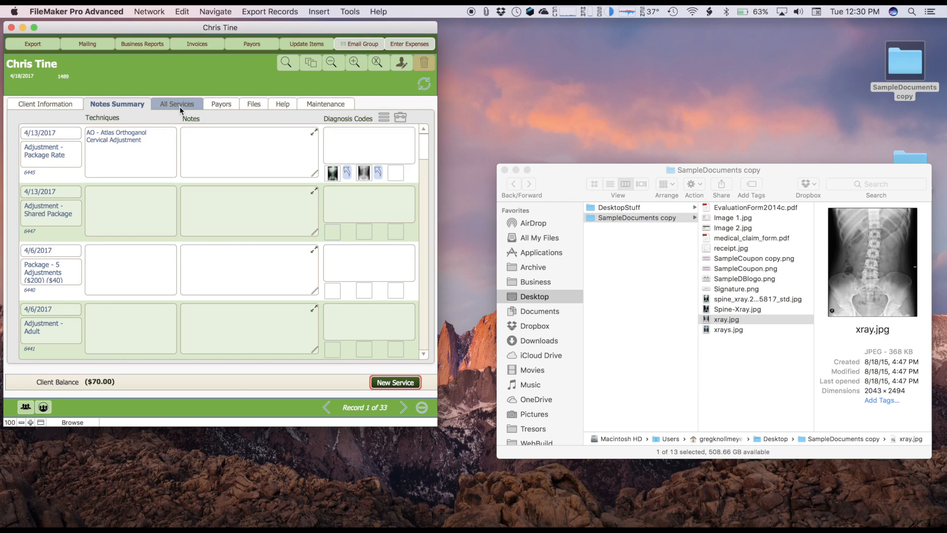
{"action": "left_click", "coordinate": [253, 145]}
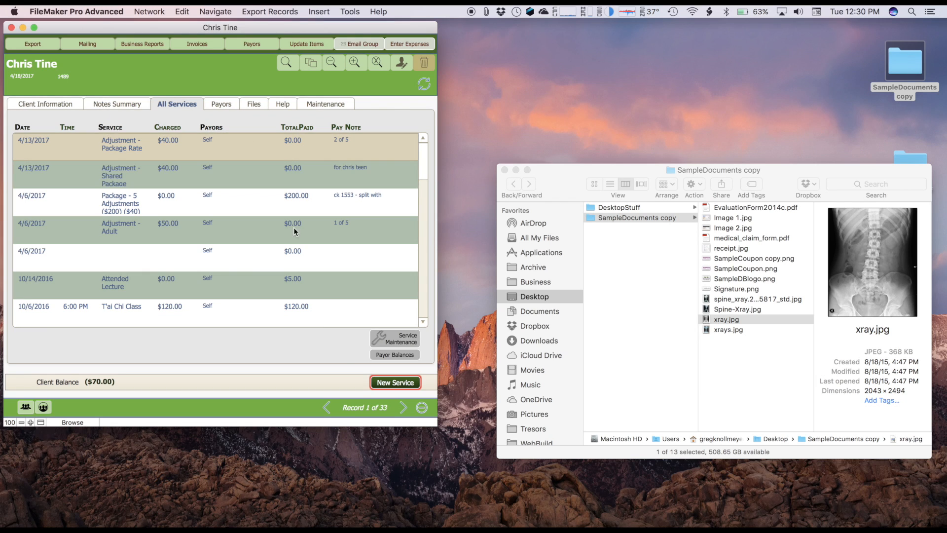
{"action": "left_click", "coordinate": [394, 338]}
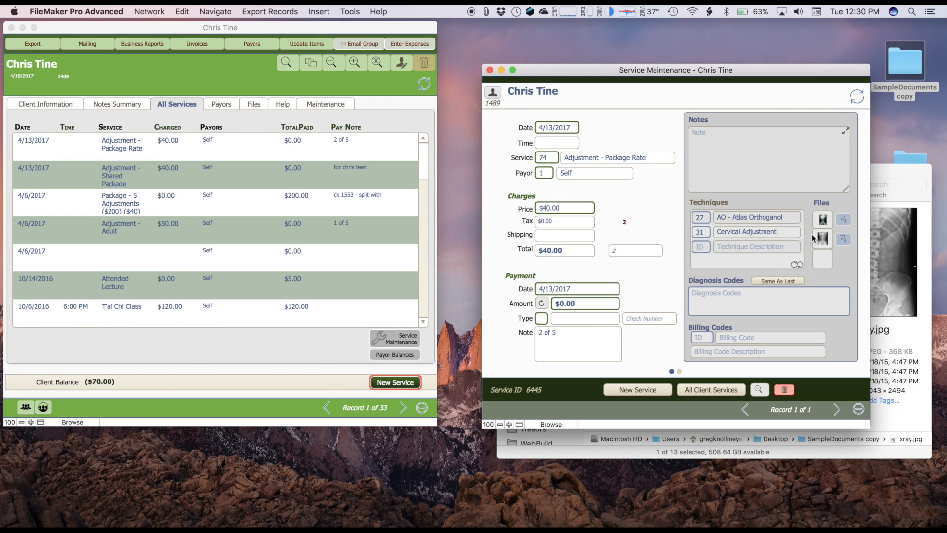
{"action": "left_click", "coordinate": [490, 69]}
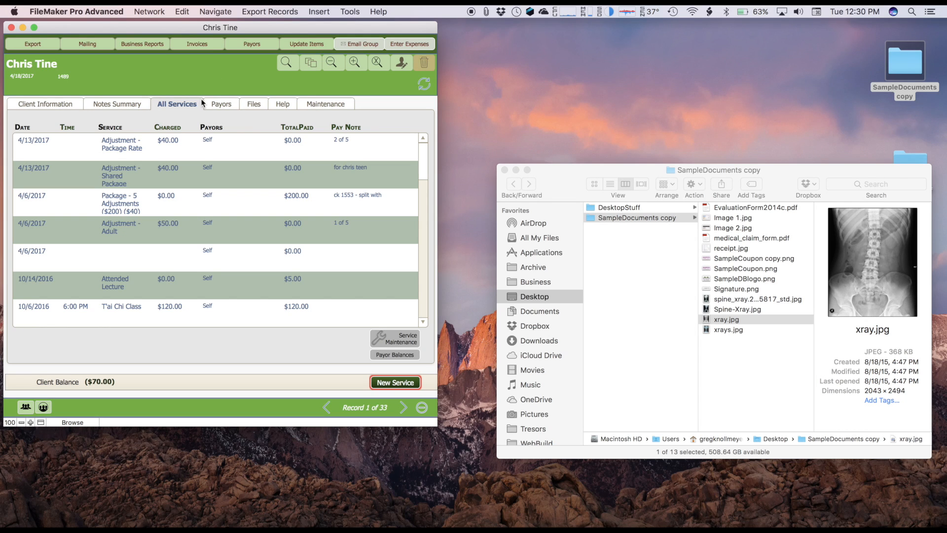
- Search the client's attached files for the file name "Spine-Xra" and move the results window clear of the client record
{"action": "left_click", "coordinate": [254, 106]}
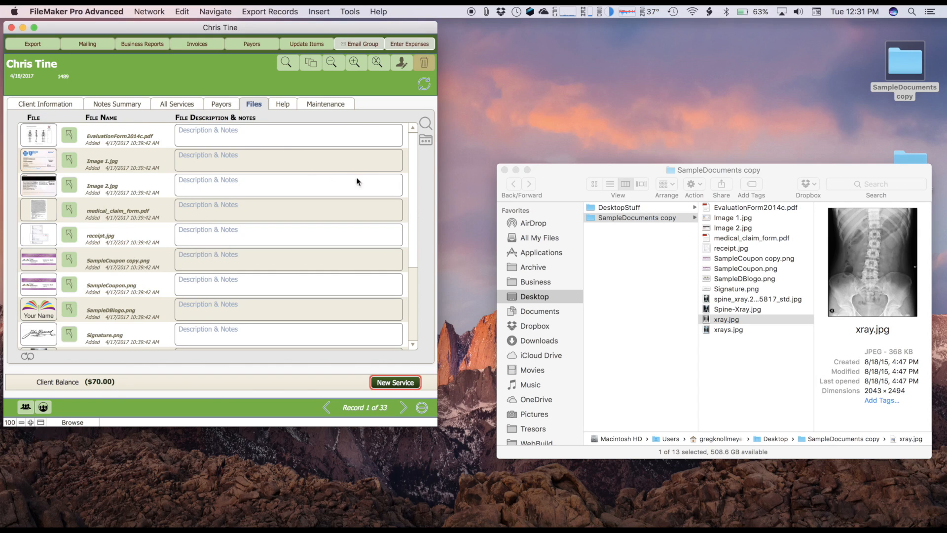
{"action": "left_click_drag", "start_coordinate": [415, 173], "coordinate": [415, 146]}
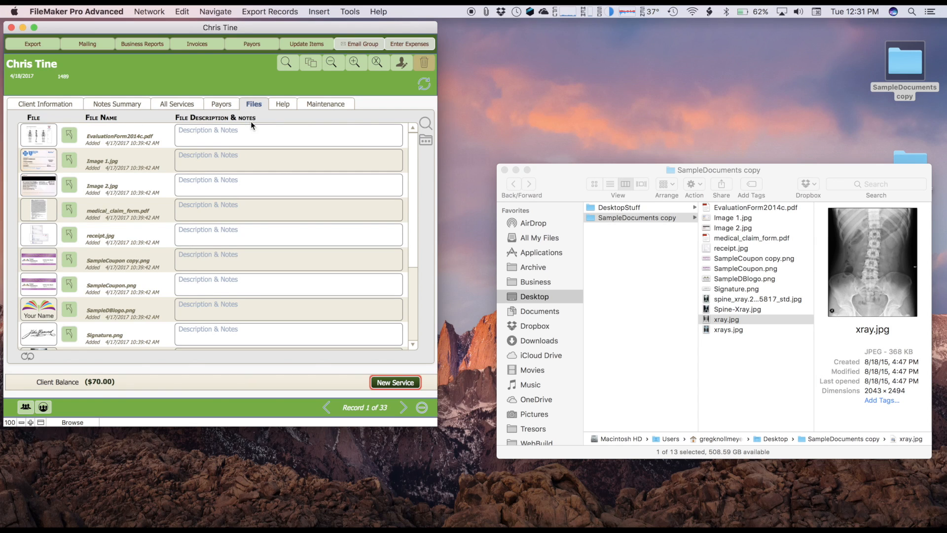
{"action": "scroll", "coordinate": [121, 245], "scroll_direction": "down", "scroll_amount": 5}
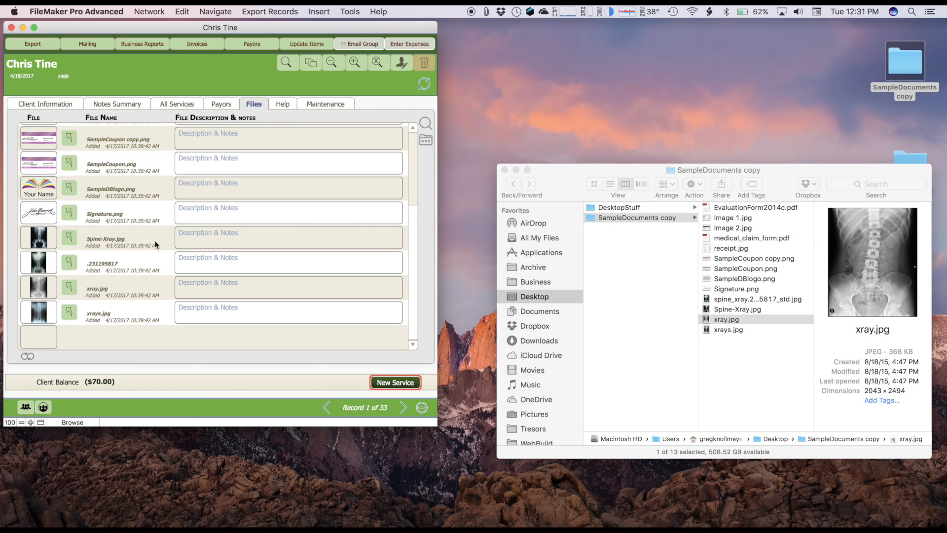
{"action": "left_click", "coordinate": [426, 124]}
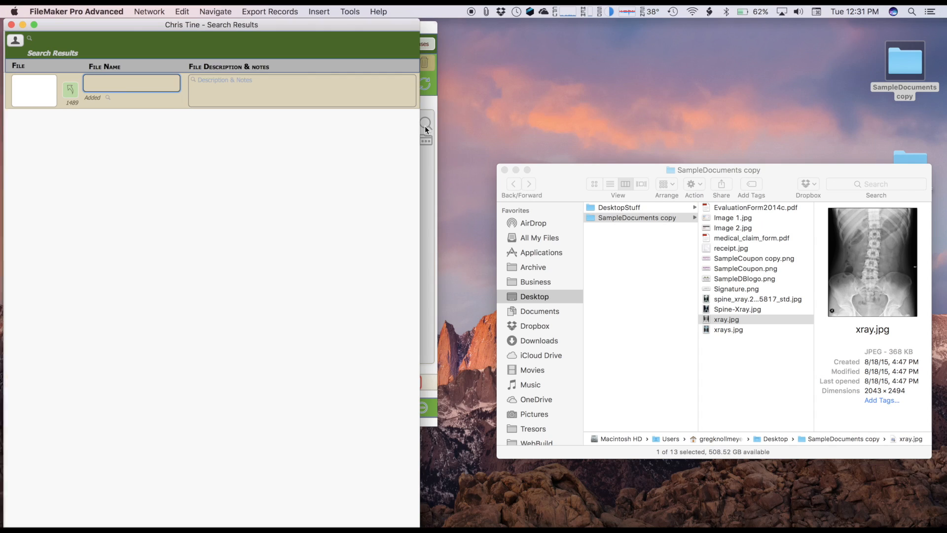
{"action": "type", "text": "Spi"}
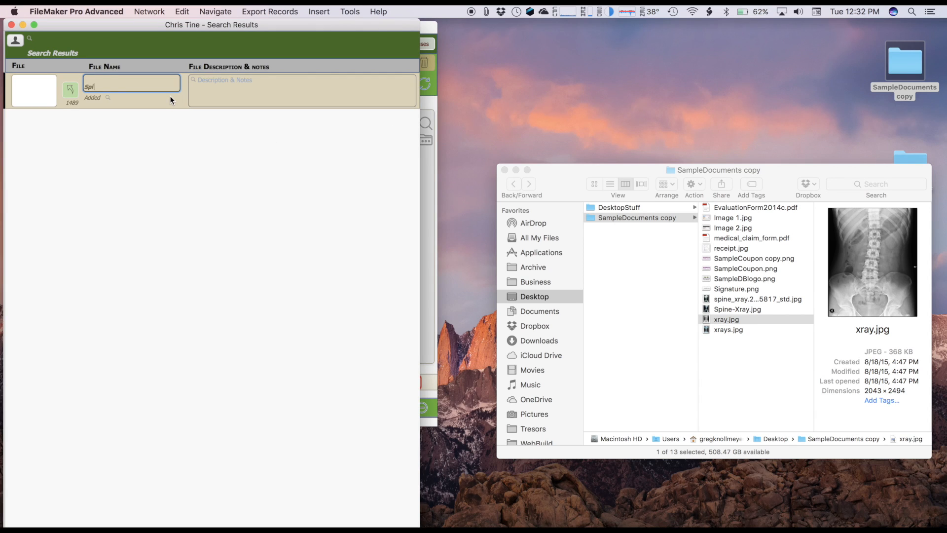
{"action": "type", "text": "ne-X"}
{"action": "type", "text": "ra"}
{"action": "key", "text": "Return"}
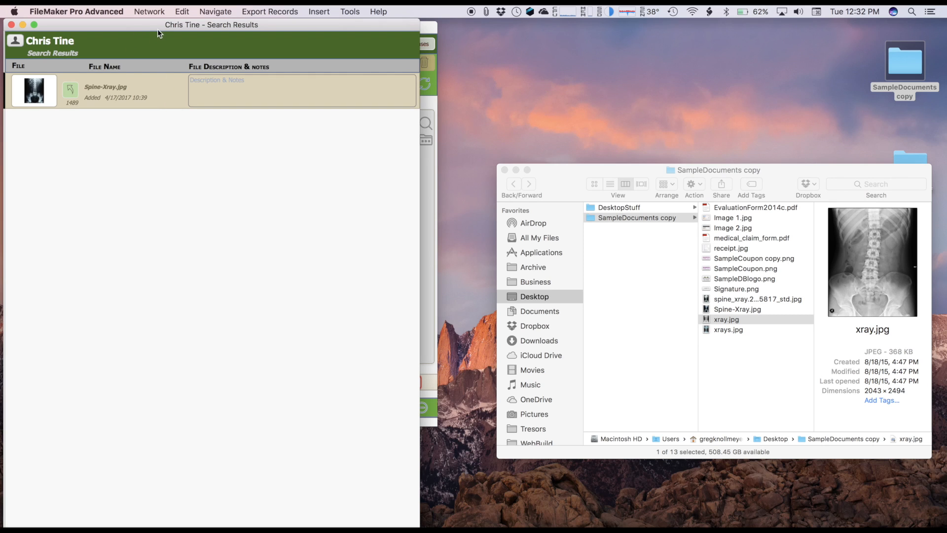
{"action": "left_click_drag", "start_coordinate": [159, 33], "coordinate": [564, 29]}
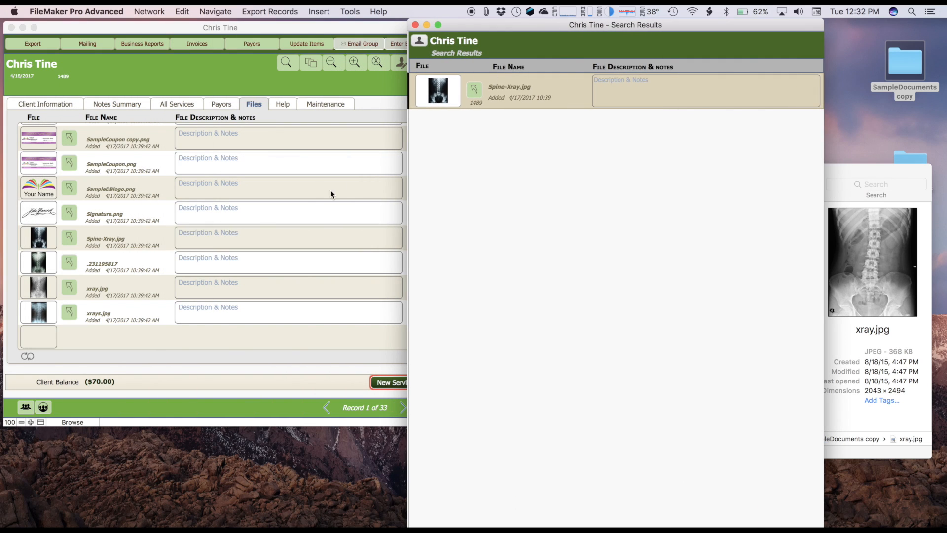
- Attach medical_claim_form.pdf to the empty row at the end of the client's file list
{"action": "left_click", "coordinate": [225, 81]}
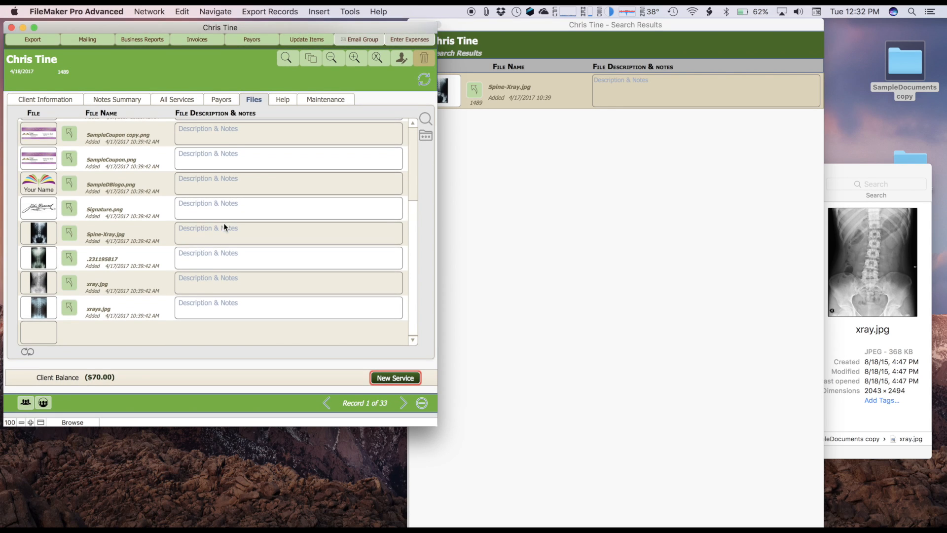
{"action": "scroll", "coordinate": [409, 188], "scroll_direction": "up", "scroll_amount": 5}
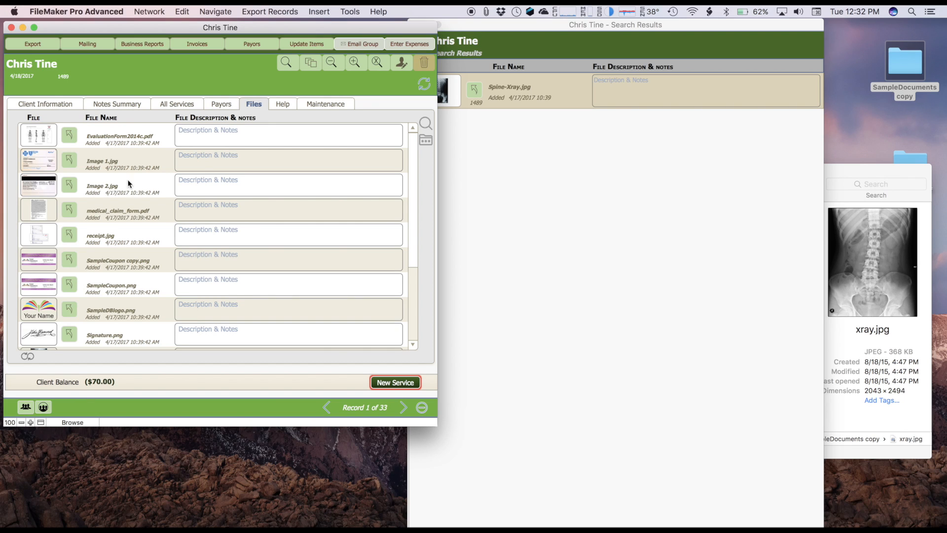
{"action": "scroll", "coordinate": [130, 189], "scroll_direction": "down", "scroll_amount": 5}
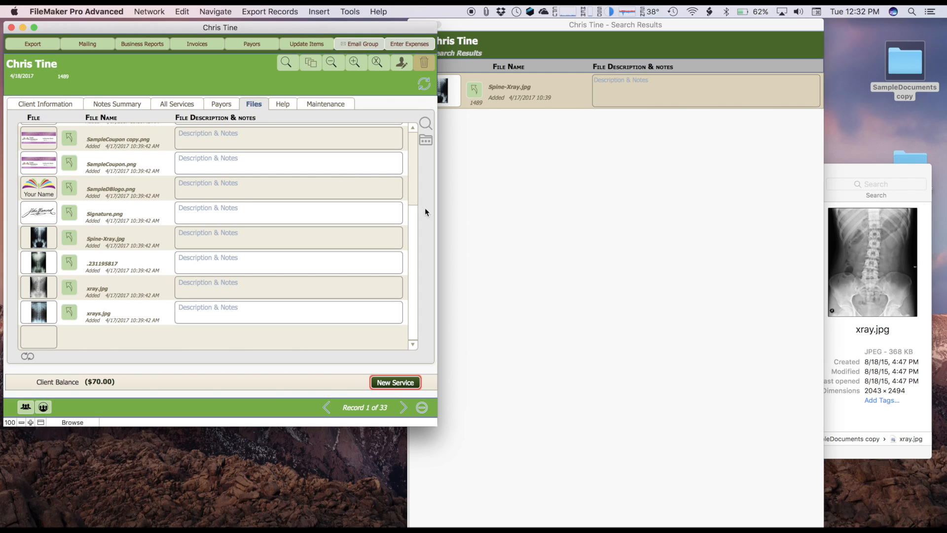
{"action": "left_click", "coordinate": [847, 167]}
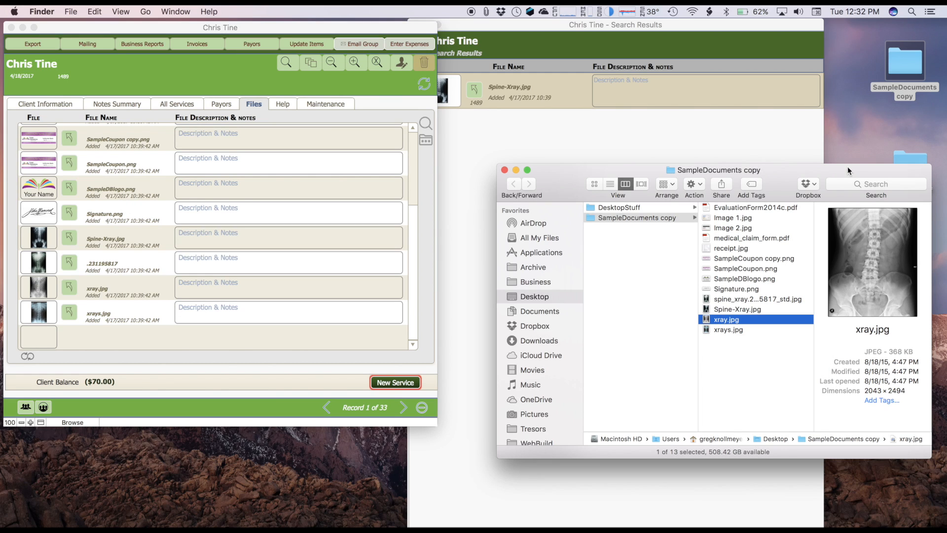
{"action": "left_click", "coordinate": [708, 237]}
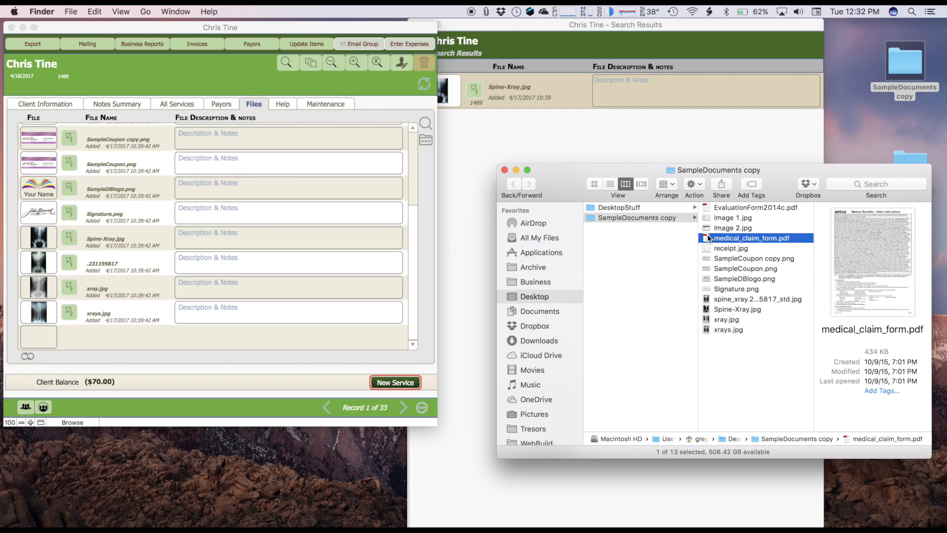
{"action": "left_click_drag", "start_coordinate": [708, 238], "coordinate": [37, 335]}
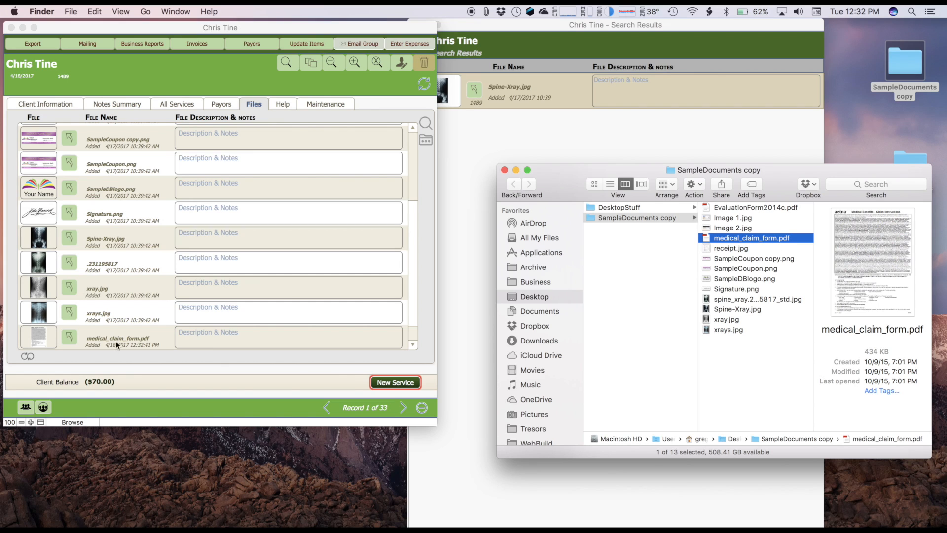
- Enter "Aetna form" as the description of the newly attached medical_claim_form.pdf
{"action": "left_click", "coordinate": [217, 332]}
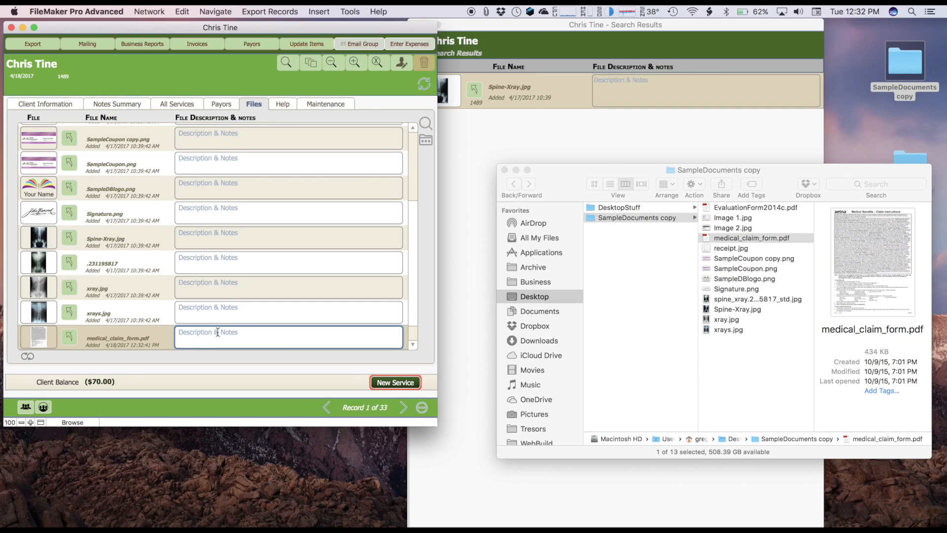
{"action": "type", "text": "Aetna form"}
{"action": "left_click", "coordinate": [209, 356]}
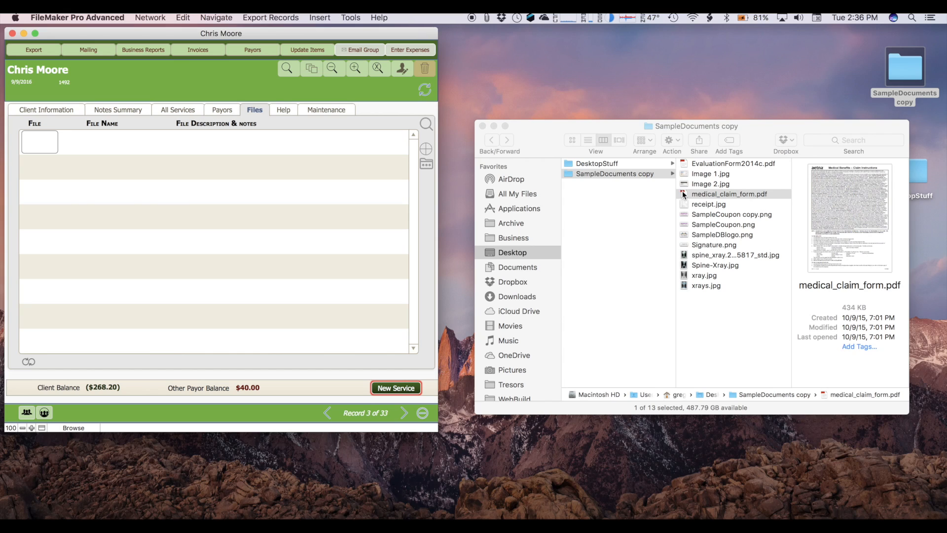
- Attach medical_claim_form.pdf to this client's empty file list, and Signature.png to the end of the previous client's file list
{"action": "left_click_drag", "start_coordinate": [685, 195], "coordinate": [43, 137]}
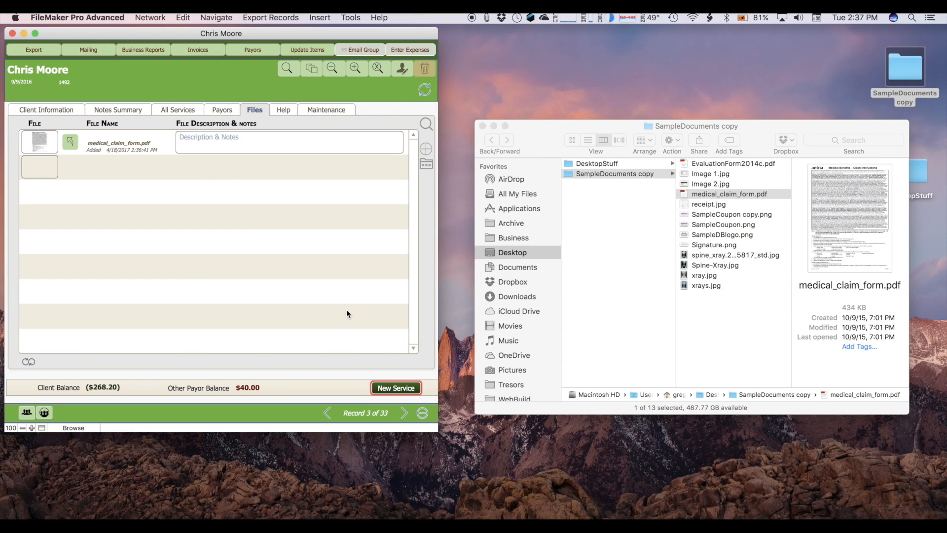
{"action": "left_click", "coordinate": [328, 415]}
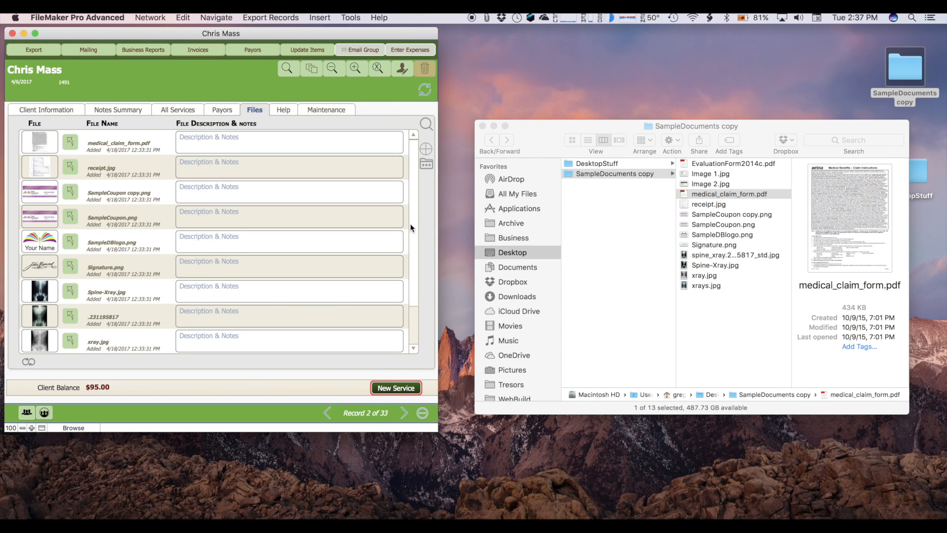
{"action": "scroll", "coordinate": [409, 256], "scroll_direction": "down", "scroll_amount": 2}
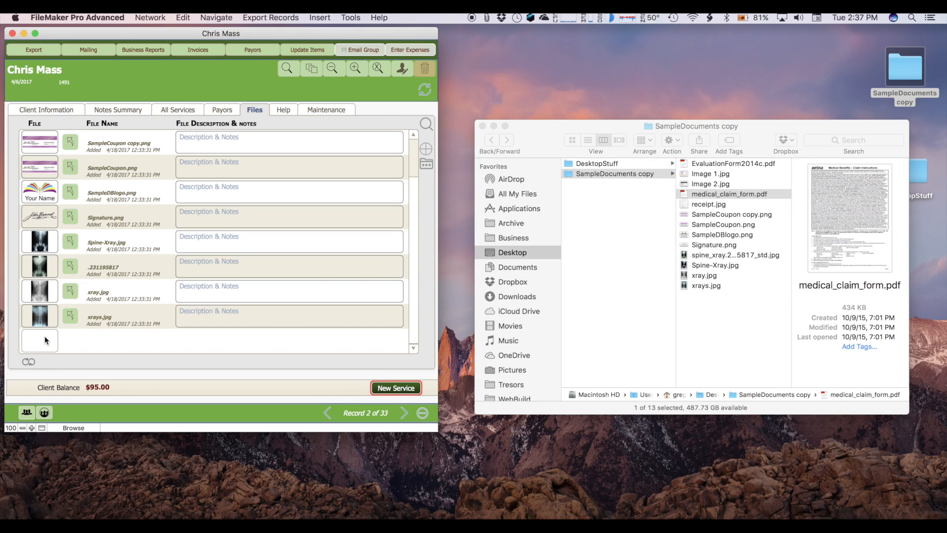
{"action": "left_click", "coordinate": [685, 263]}
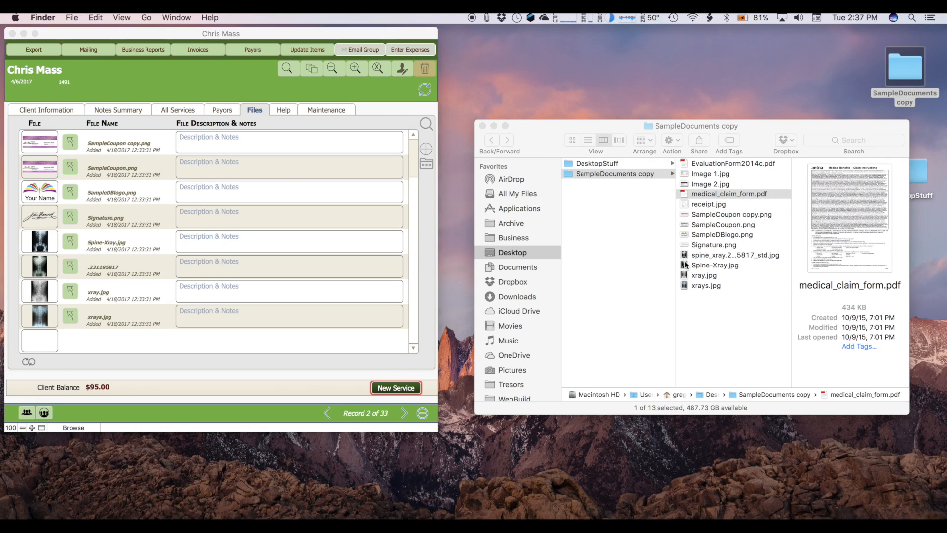
{"action": "mouse_move", "coordinate": [686, 244]}
{"action": "left_mouse_down"}
{"action": "mouse_move", "coordinate": [377, 267]}
{"action": "mouse_move", "coordinate": [39, 337]}
{"action": "left_mouse_up"}
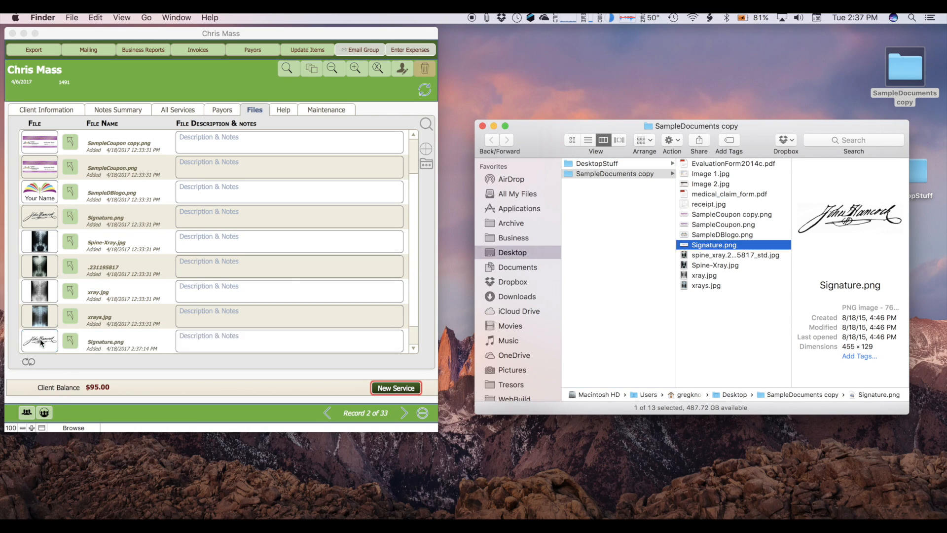
- Add a blank row at the start of the client's file list and attach the spine_xray image to it
{"action": "left_click", "coordinate": [413, 250]}
{"action": "left_click_drag", "start_coordinate": [412, 313], "coordinate": [414, 186]}
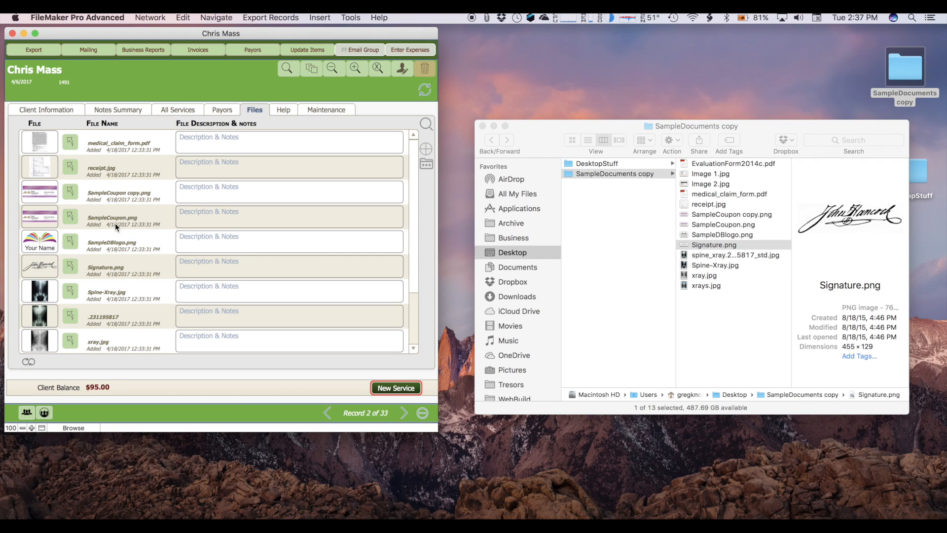
{"action": "left_click", "coordinate": [426, 150]}
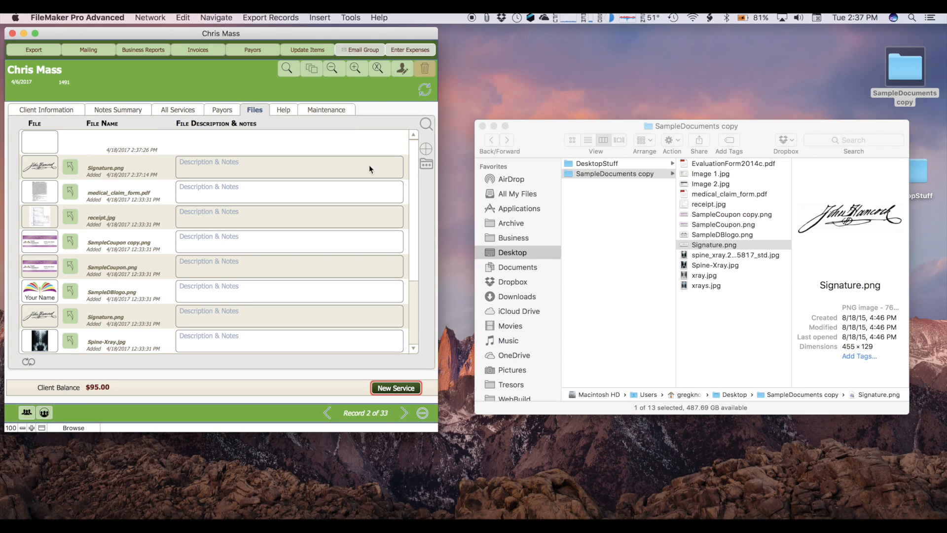
{"action": "mouse_move", "coordinate": [683, 252]}
{"action": "left_mouse_down"}
{"action": "mouse_move", "coordinate": [661, 203]}
{"action": "mouse_move", "coordinate": [19, 135]}
{"action": "mouse_move", "coordinate": [33, 138]}
{"action": "left_mouse_up"}
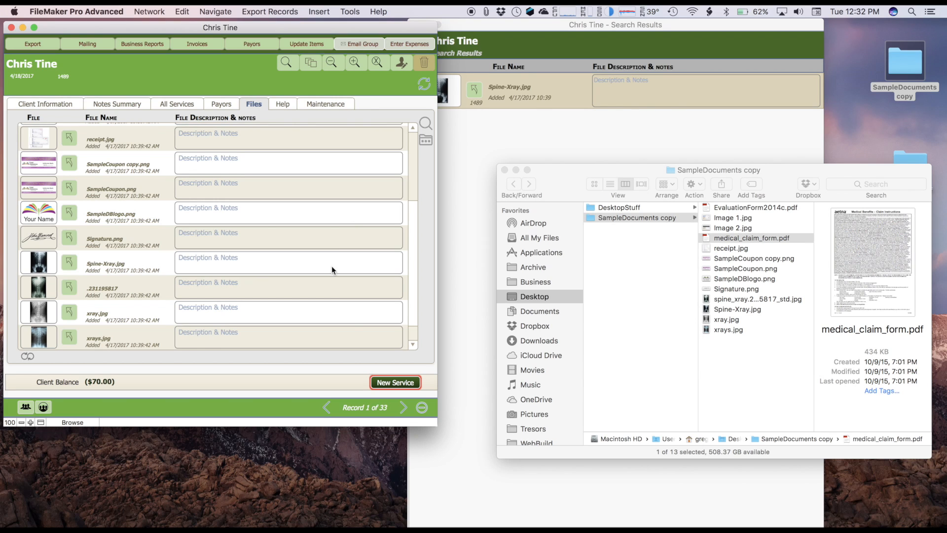
- Go to the next client's file list and close the first client's file search results
{"action": "left_click", "coordinate": [403, 410]}
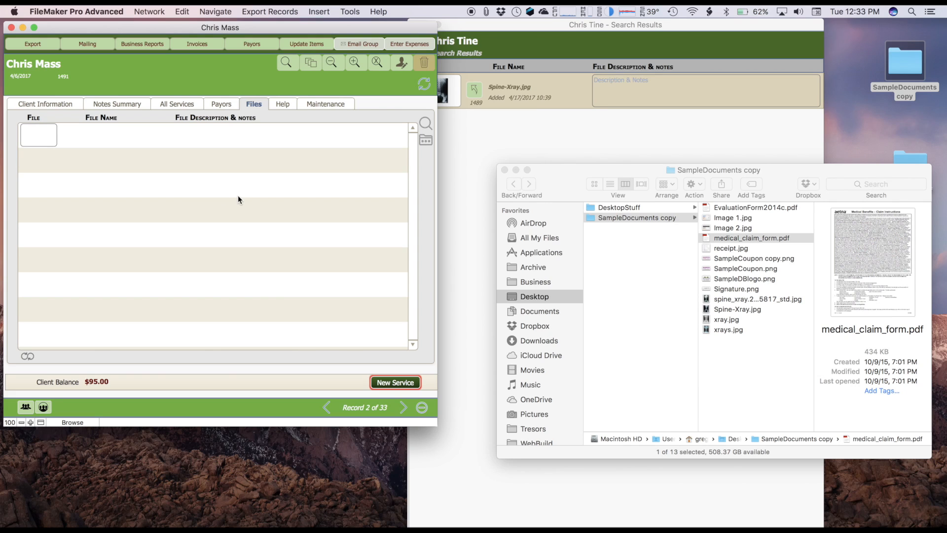
{"action": "left_click", "coordinate": [457, 27]}
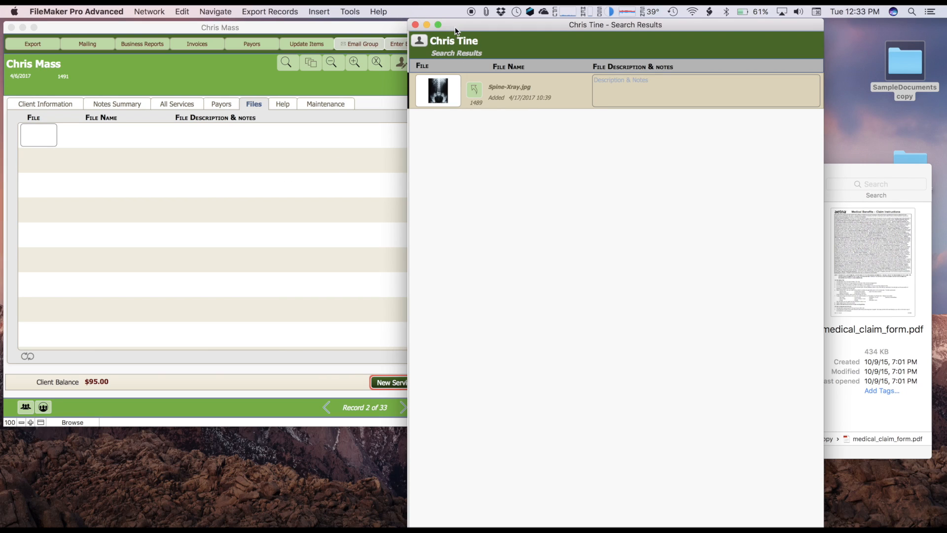
{"action": "left_click", "coordinate": [415, 26]}
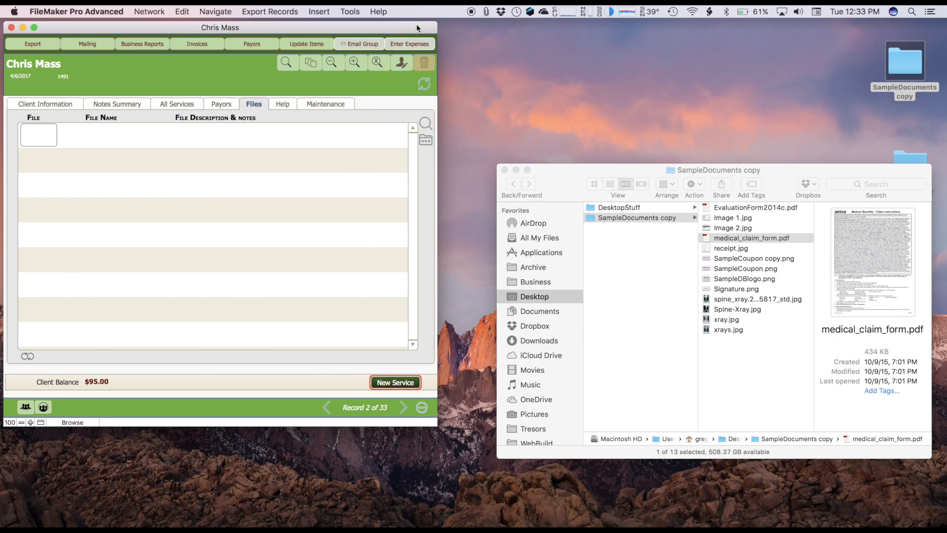
- Switch to Finder, move the SampleDocuments copy window closer to the client record, and select all of the folder's files
{"action": "left_click", "coordinate": [560, 176]}
{"action": "left_click_drag", "start_coordinate": [561, 176], "coordinate": [538, 144]}
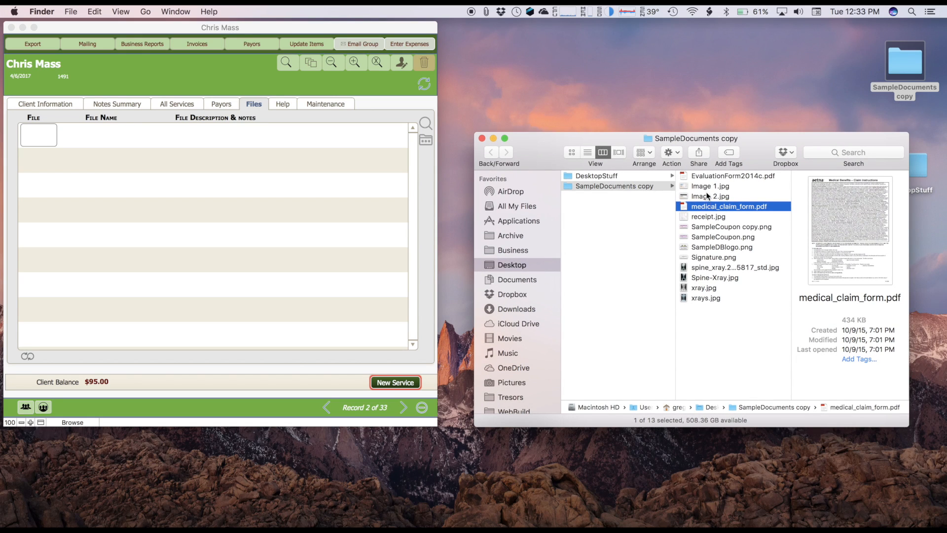
{"action": "left_click", "coordinate": [707, 176]}
{"action": "key", "text": "super+a"}
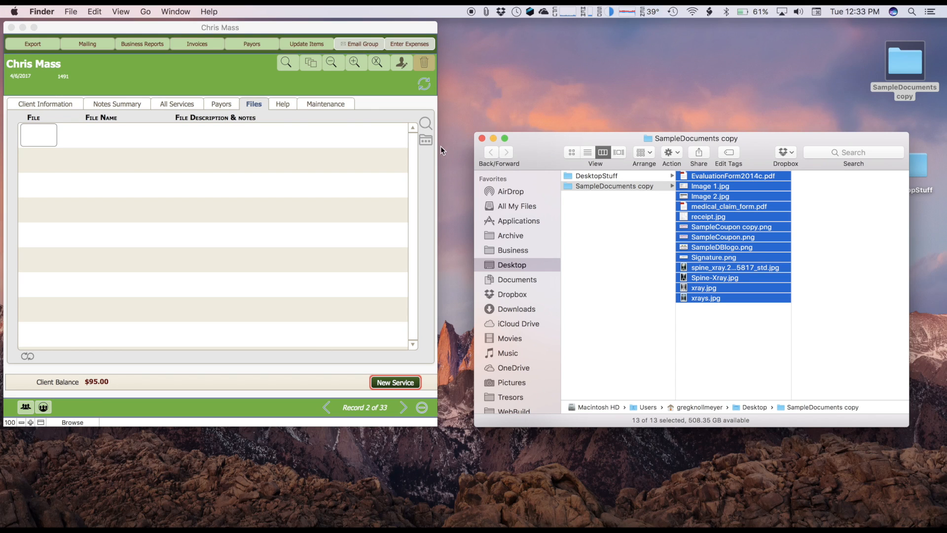
- Import the whole SampleDocuments copy folder from the Desktop into the client's empty file list
{"action": "left_click", "coordinate": [424, 143]}
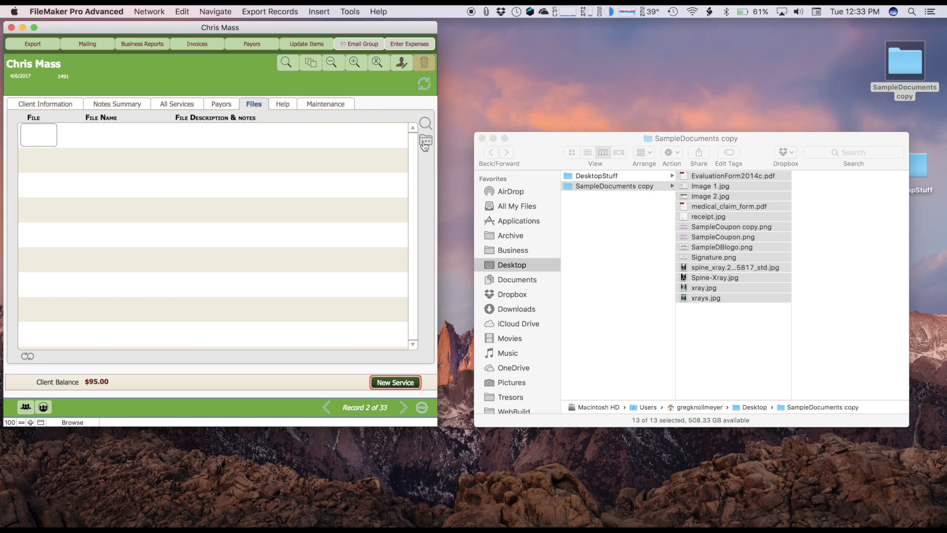
{"action": "left_click", "coordinate": [424, 143]}
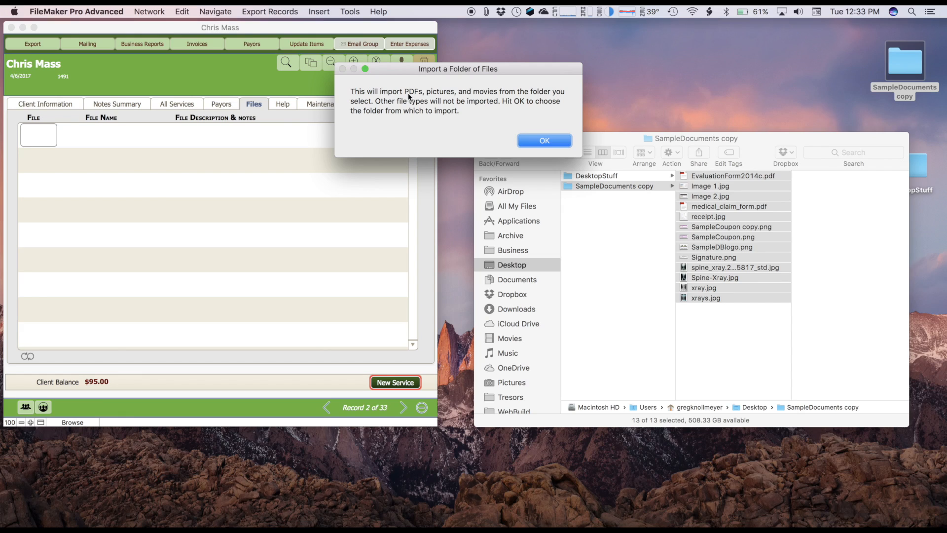
{"action": "left_click", "coordinate": [545, 141]}
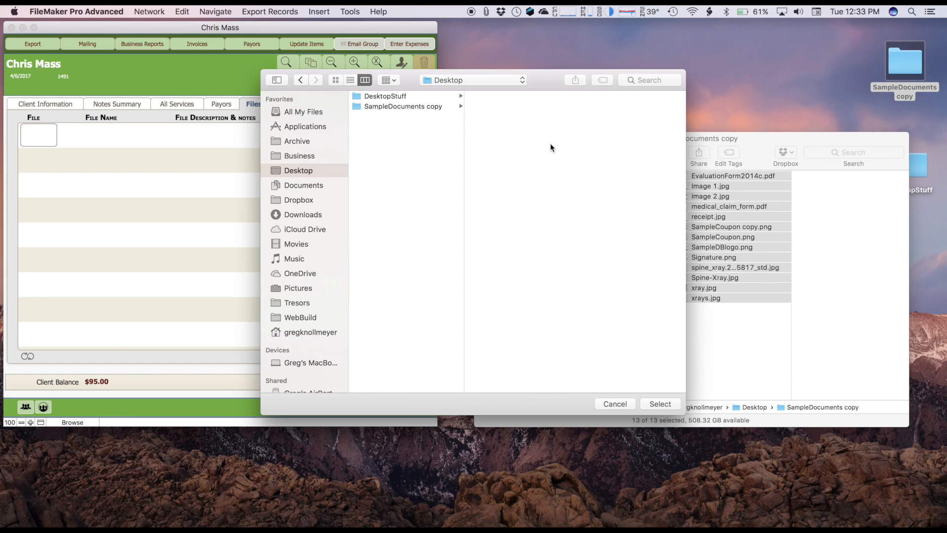
{"action": "left_click", "coordinate": [431, 106]}
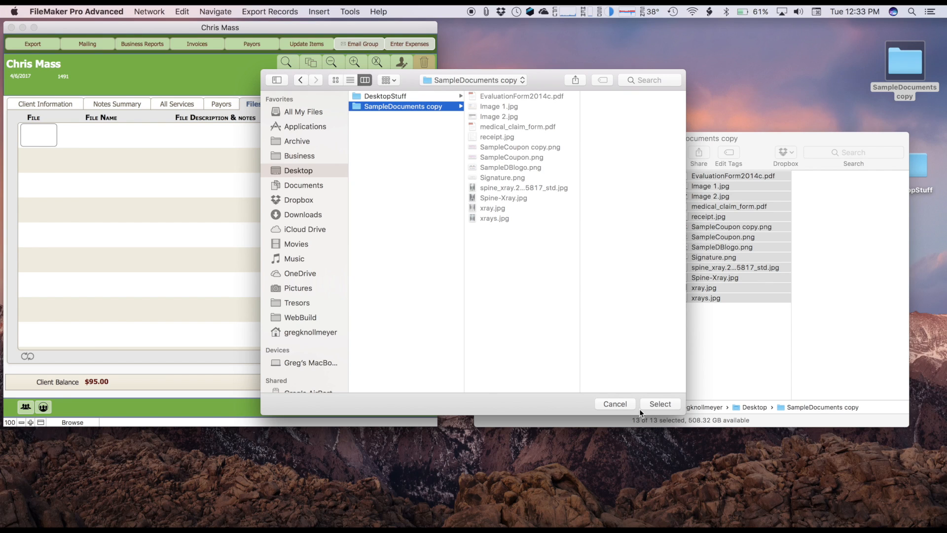
{"action": "left_click", "coordinate": [658, 404]}
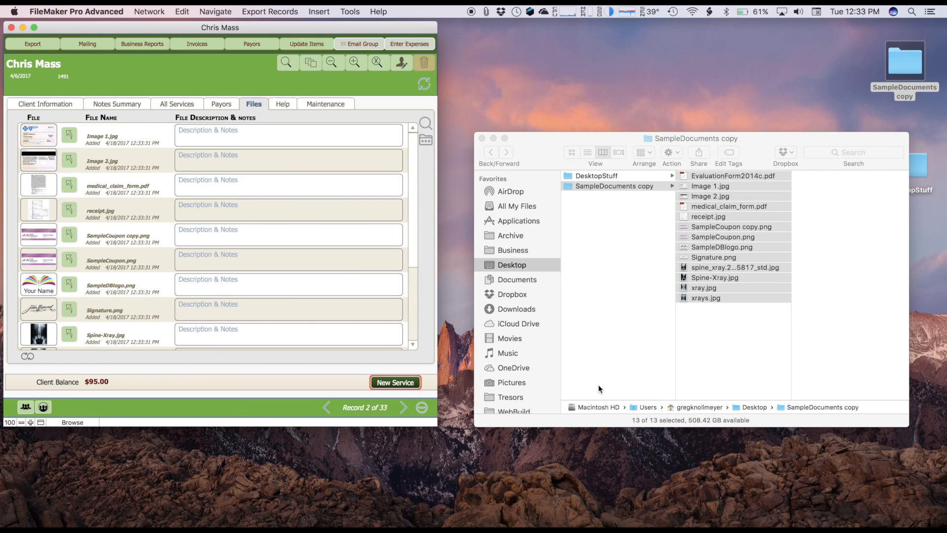
{"action": "left_click_drag", "start_coordinate": [404, 248], "coordinate": [418, 166]}
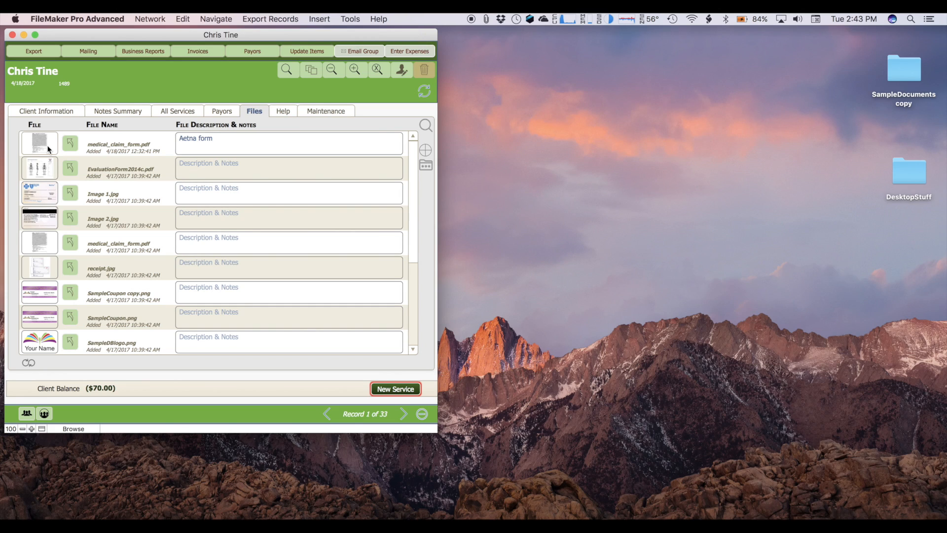
- Delete the first four files from the first client's file list and clean up the empty file lines
{"action": "left_click", "coordinate": [48, 149]}
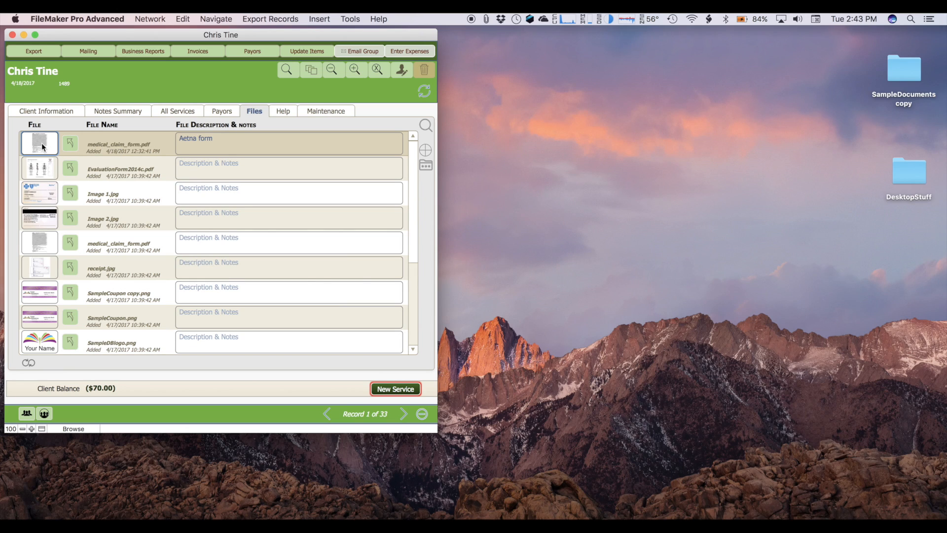
{"action": "key", "text": "Delete"}
{"action": "left_click", "coordinate": [33, 169]}
{"action": "key", "text": "Delete"}
{"action": "left_click", "coordinate": [37, 194]}
{"action": "key", "text": "Delete"}
{"action": "left_click", "coordinate": [37, 221]}
{"action": "key", "text": "Delete"}
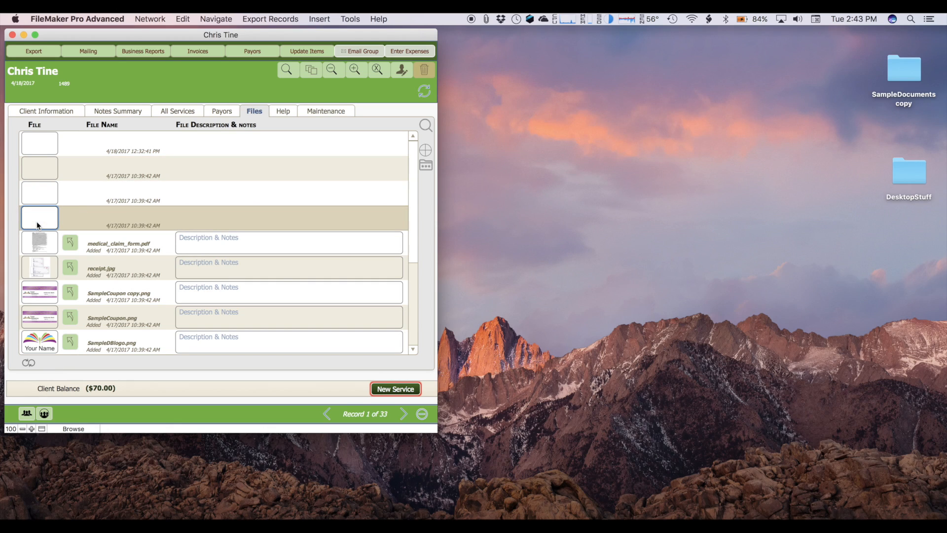
{"action": "left_click", "coordinate": [29, 364]}
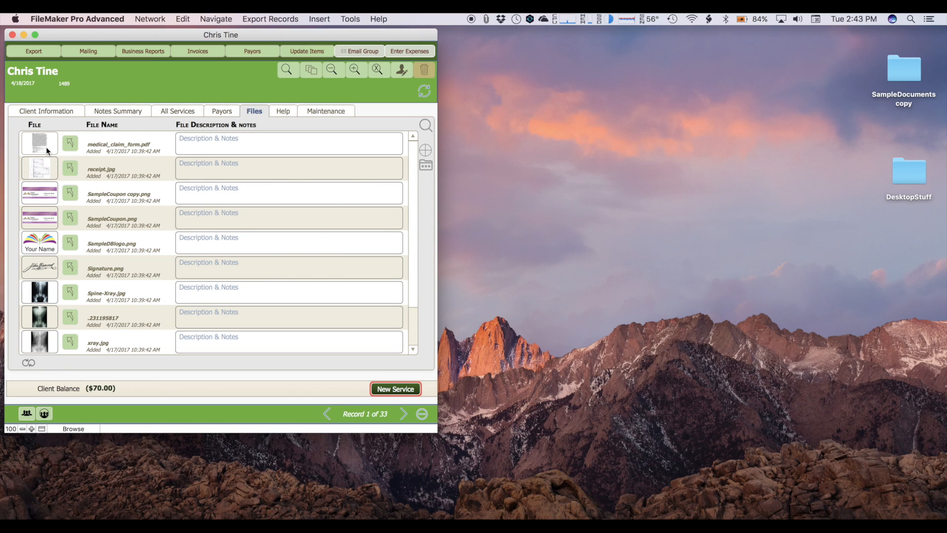
- Go to the next client's file list and clear SampleCoupon copy.png, SampleCoupon.png and SampleDBlogo.png from their rows
{"action": "left_click", "coordinate": [402, 413]}
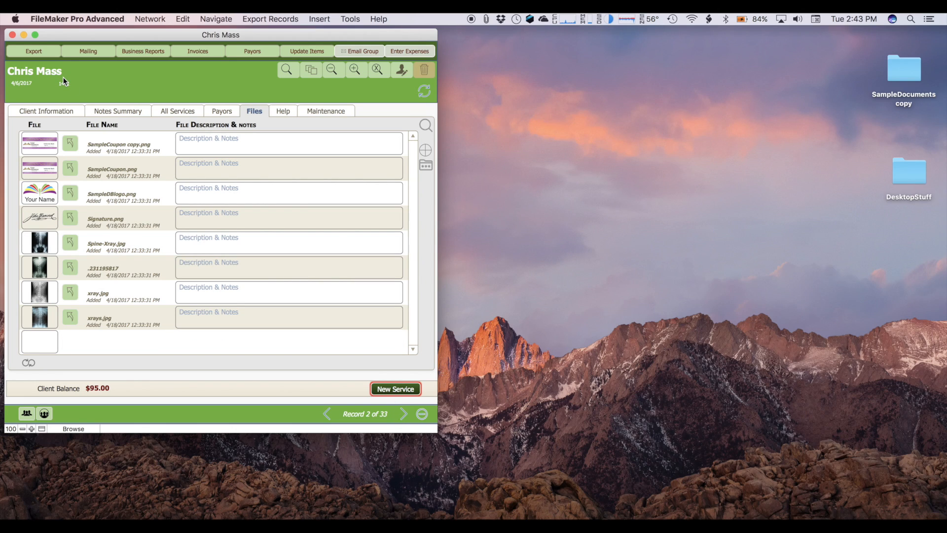
{"action": "left_click", "coordinate": [38, 145]}
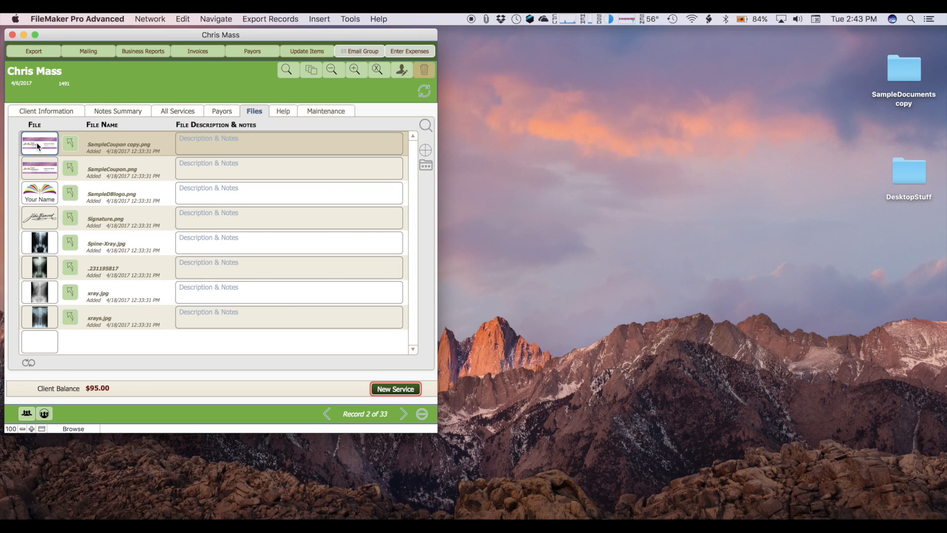
{"action": "key", "text": "BackSpace"}
{"action": "left_click", "coordinate": [40, 172]}
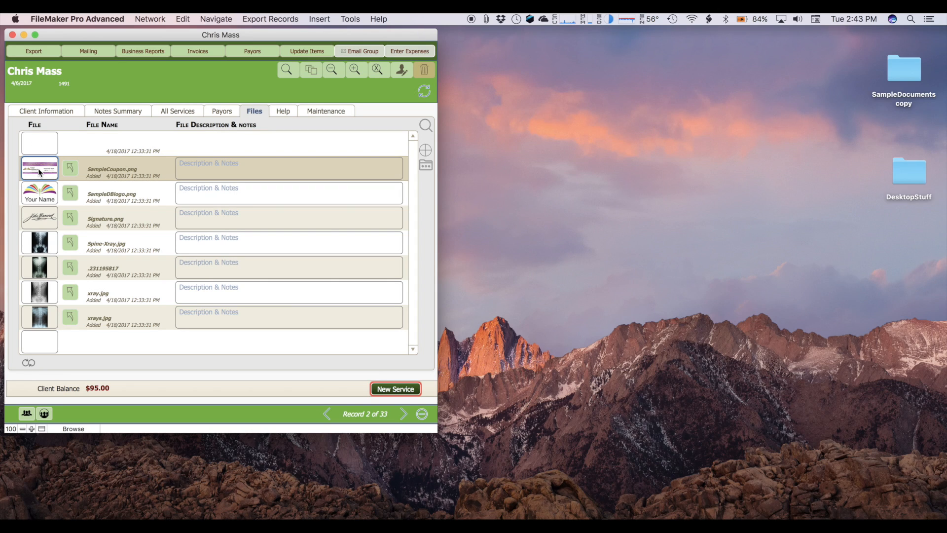
{"action": "key", "text": "BackSpace"}
{"action": "left_click", "coordinate": [38, 192]}
{"action": "key", "text": "BackSpace"}
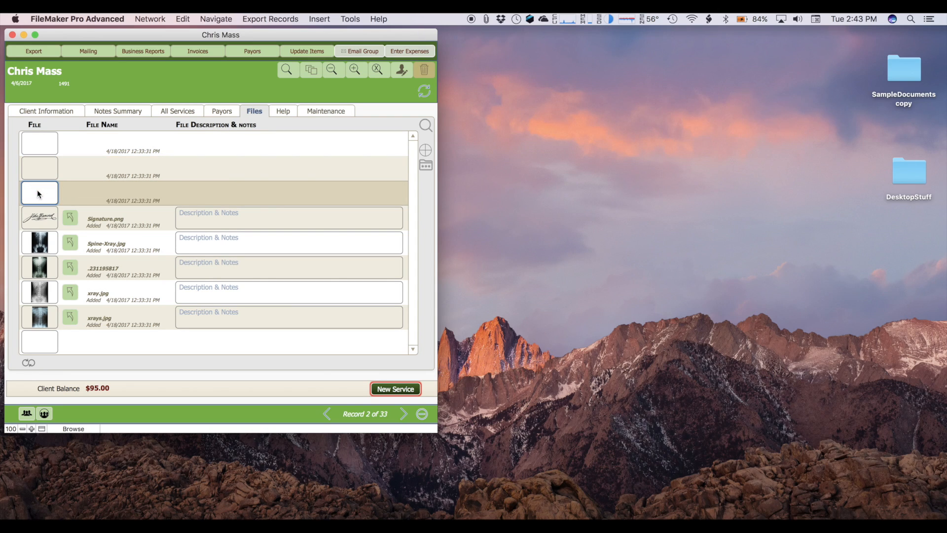
- Run the empty file line cleanup from the previous client's file list, then return to the next client
{"action": "left_click", "coordinate": [327, 415]}
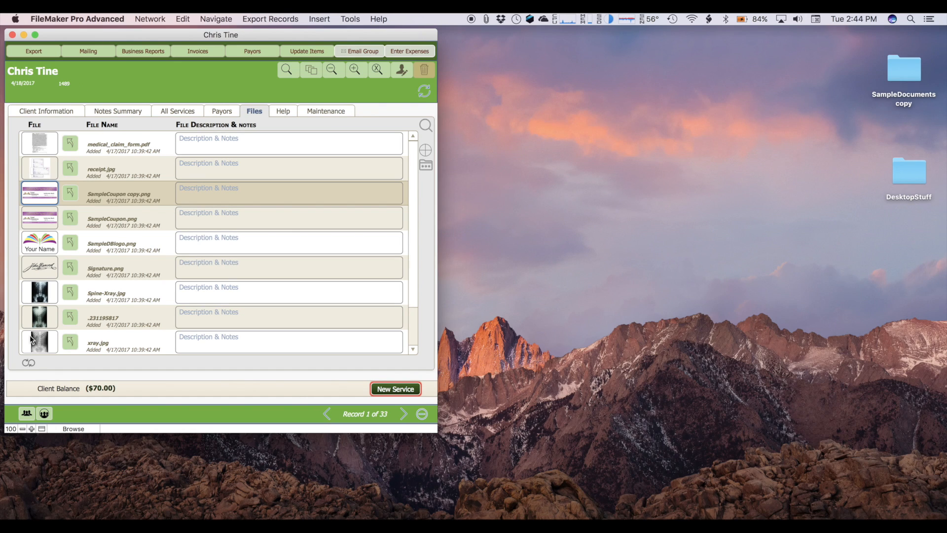
{"action": "left_click", "coordinate": [31, 365]}
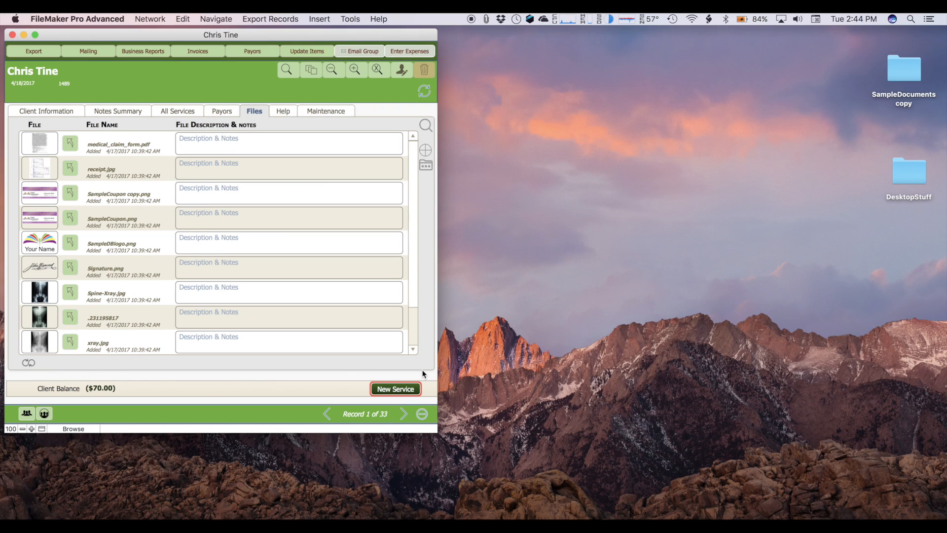
{"action": "left_click", "coordinate": [404, 414]}
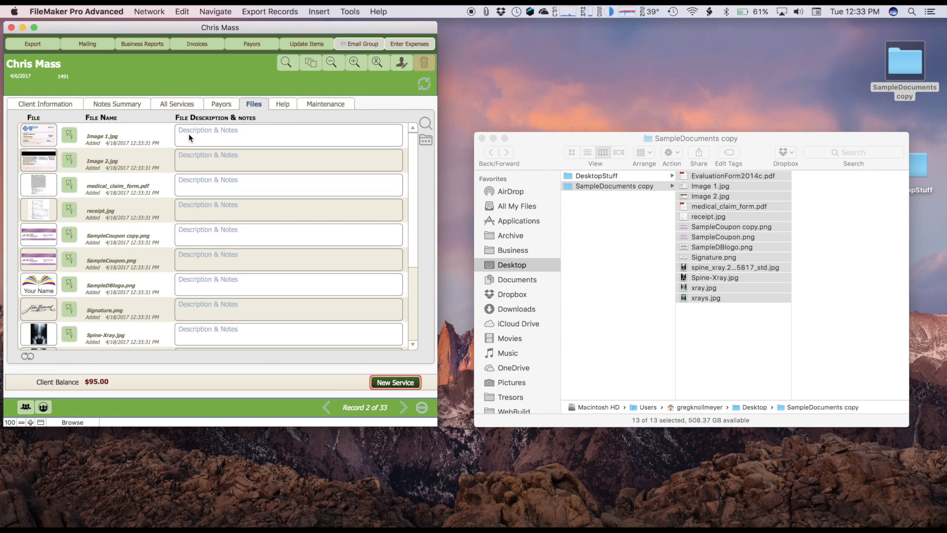
- Attach Image 1.jpg from the SampleDocuments copy folder as the card of the client's ACME Insurance payor
{"action": "left_click", "coordinate": [217, 105]}
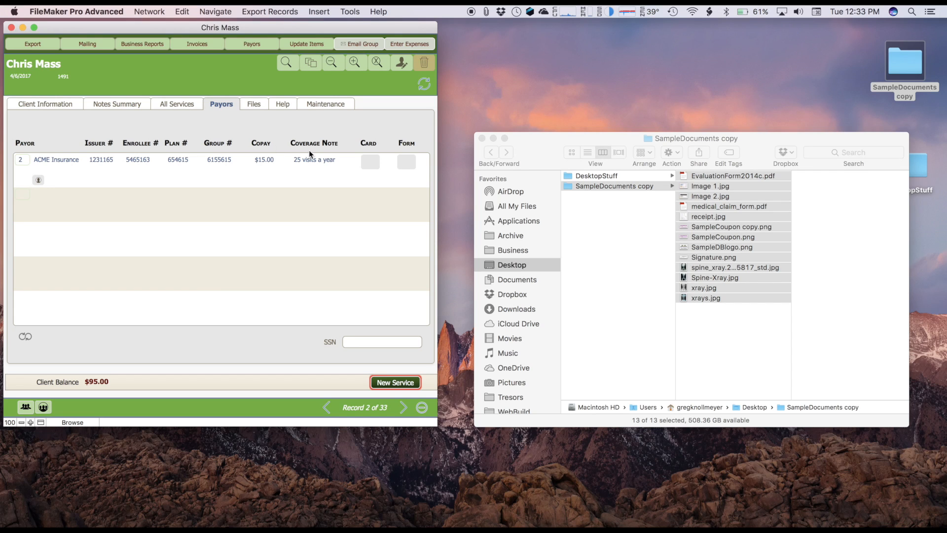
{"action": "left_click", "coordinate": [723, 256]}
{"action": "left_click", "coordinate": [703, 239]}
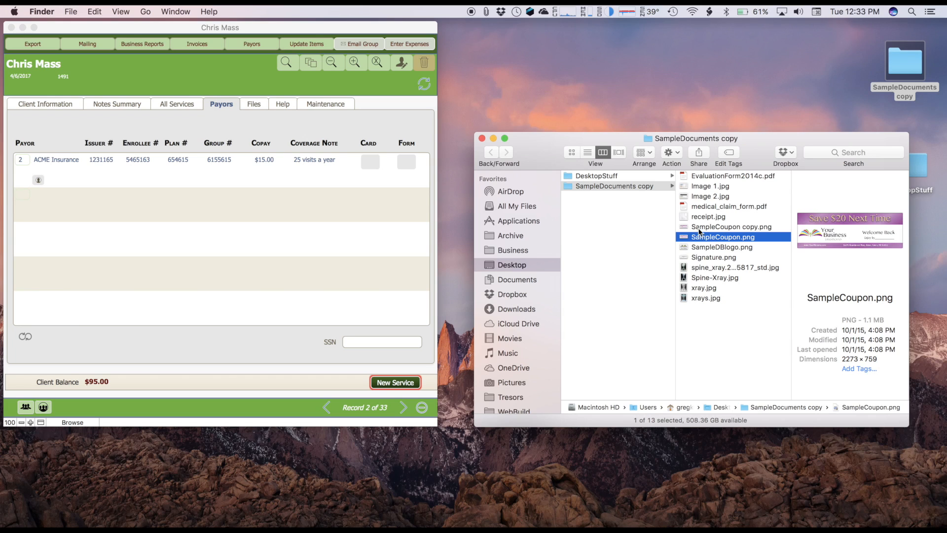
{"action": "left_click_drag", "start_coordinate": [686, 188], "coordinate": [365, 161]}
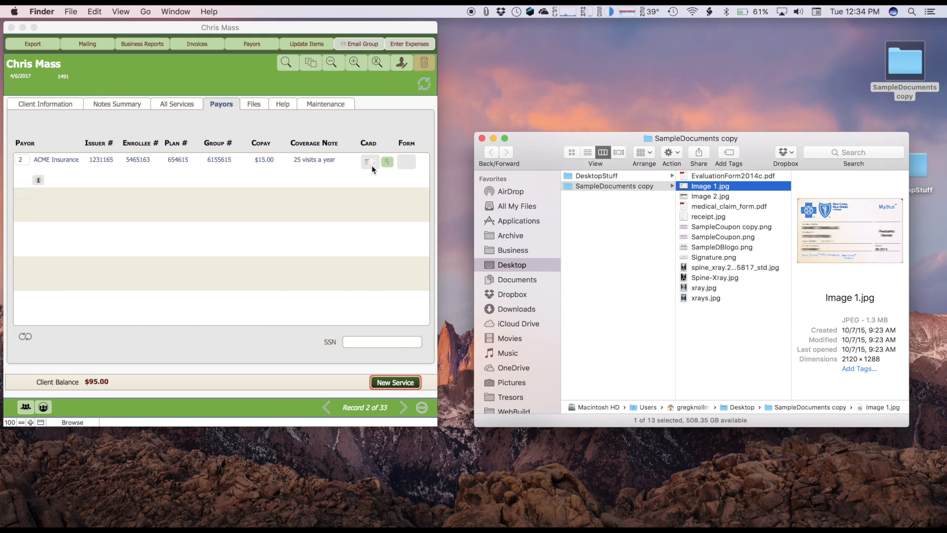
- Review where documents are attached in the client's information paperwork, notes summary and file list
{"action": "left_click", "coordinate": [67, 104]}
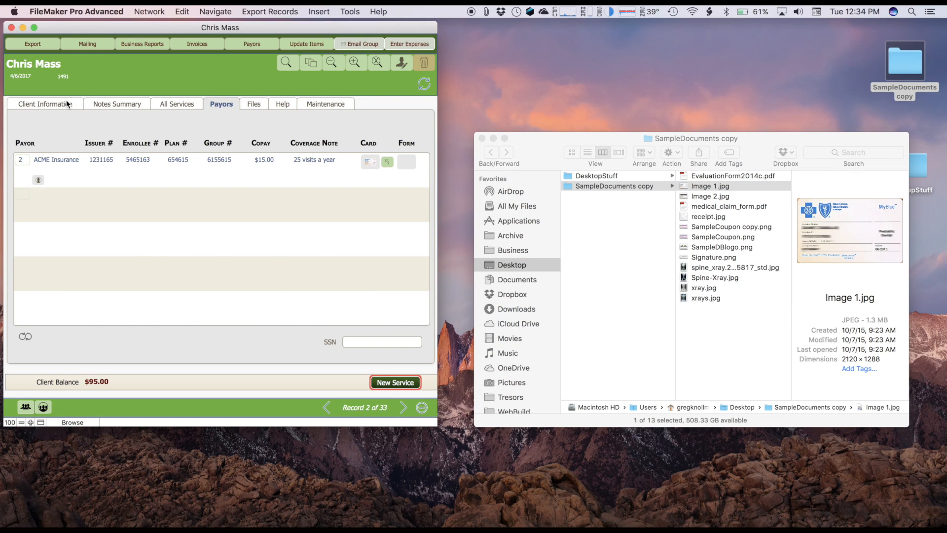
{"action": "left_click", "coordinate": [68, 104]}
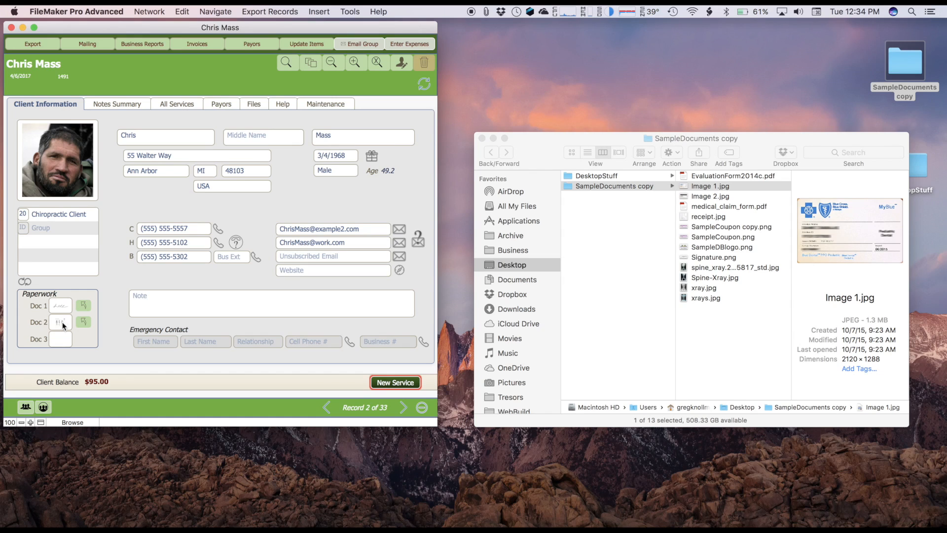
{"action": "left_click", "coordinate": [136, 102]}
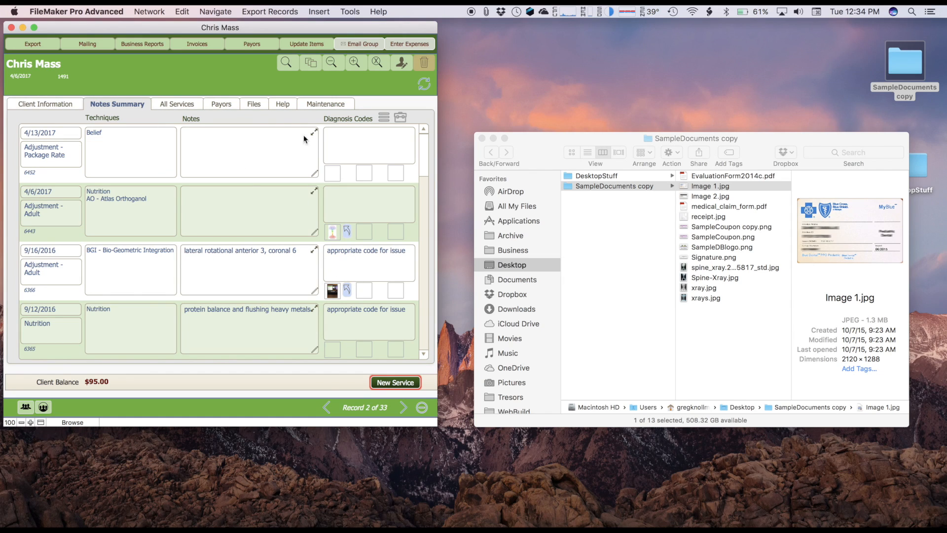
{"action": "left_click", "coordinate": [250, 105]}
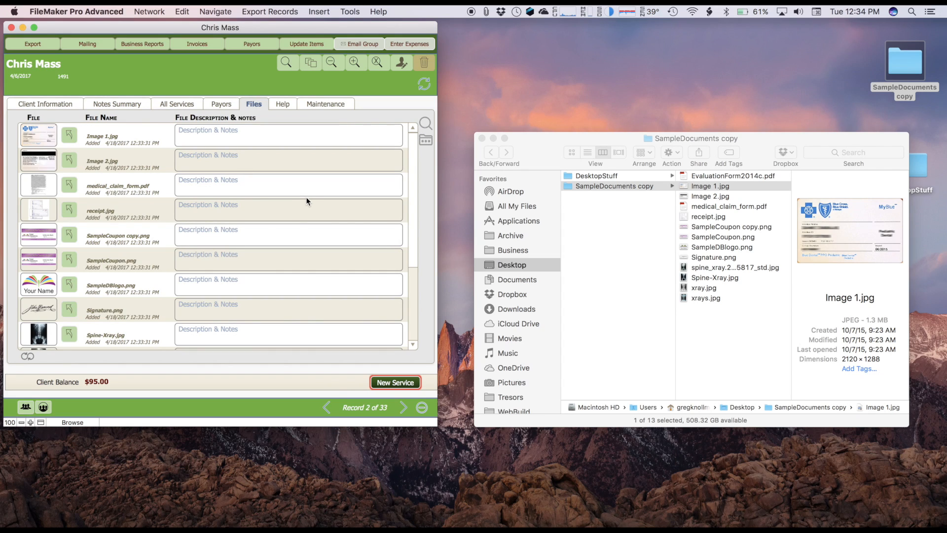